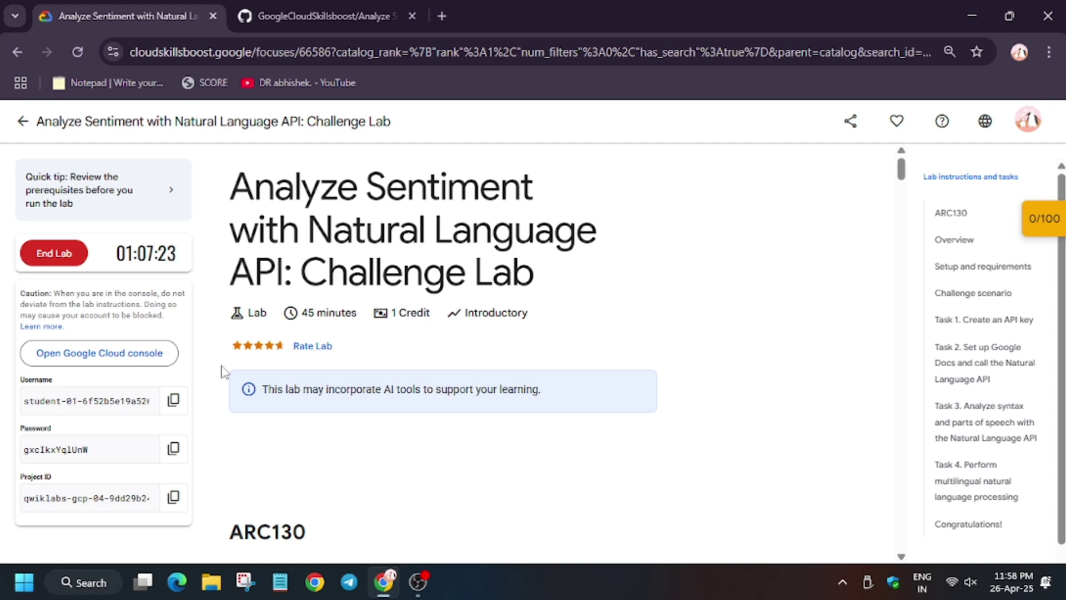
Step: Open the lab's 'Open Google Cloud console' link in an incognito window
right_click(84, 353)
left_click(166, 419)
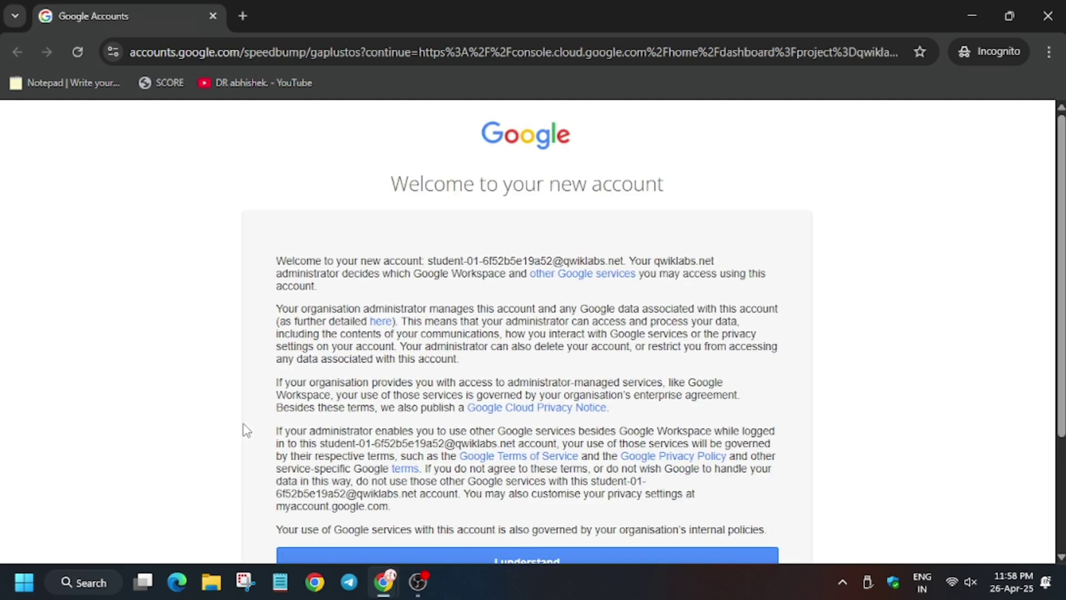
scroll(250, 416, "down", 1)
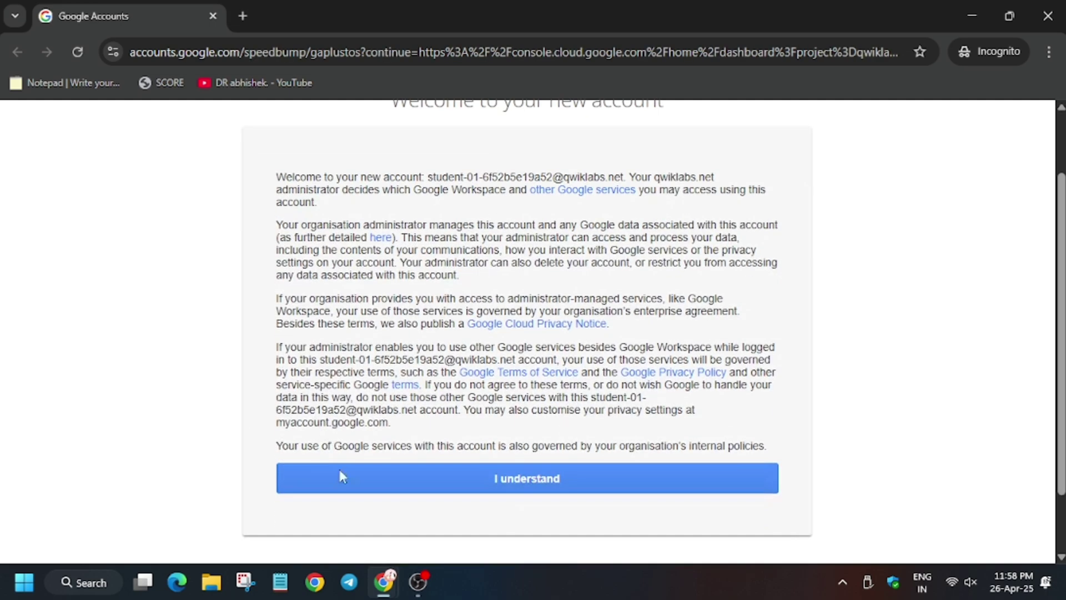
Step: Accept the new lab account notice with 'I understand'
left_click(429, 487)
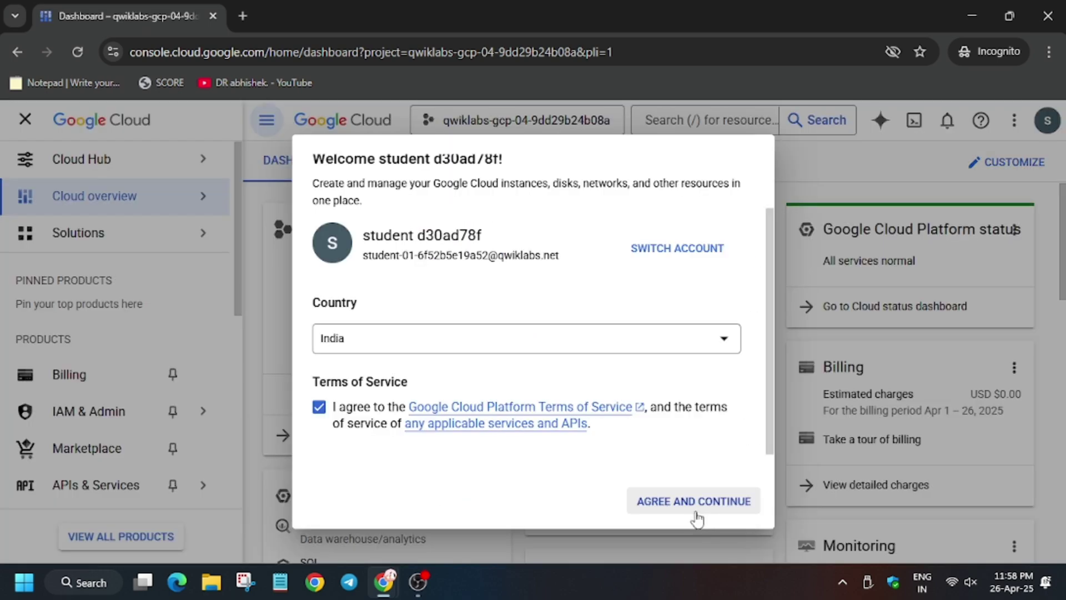
Step: Agree to the Cloud terms, read Task 1 in the lab, and go to Credentials
left_click(694, 503)
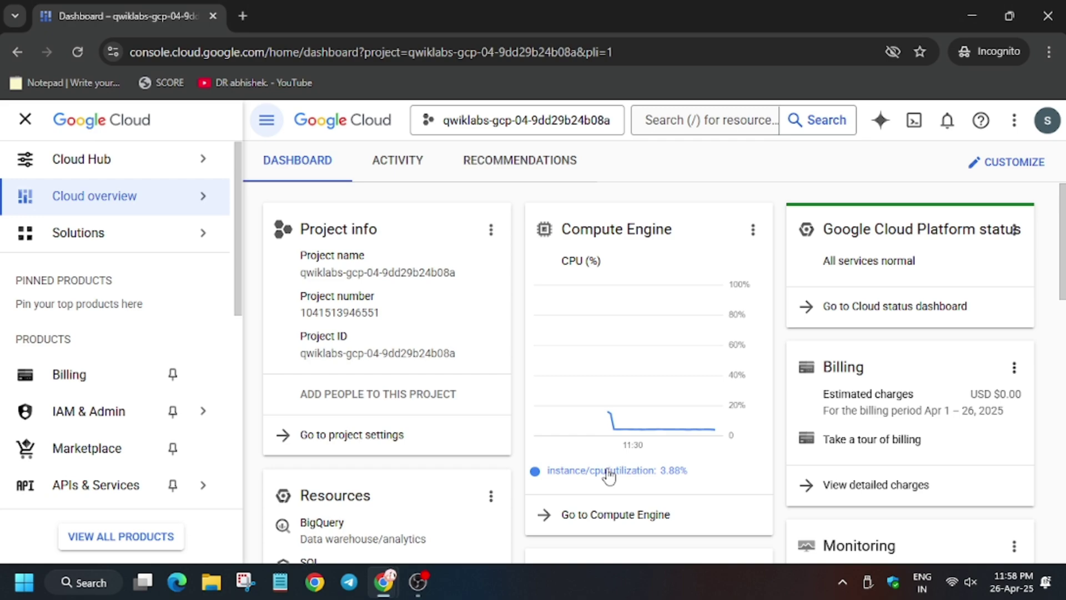
key("alt+Tab")
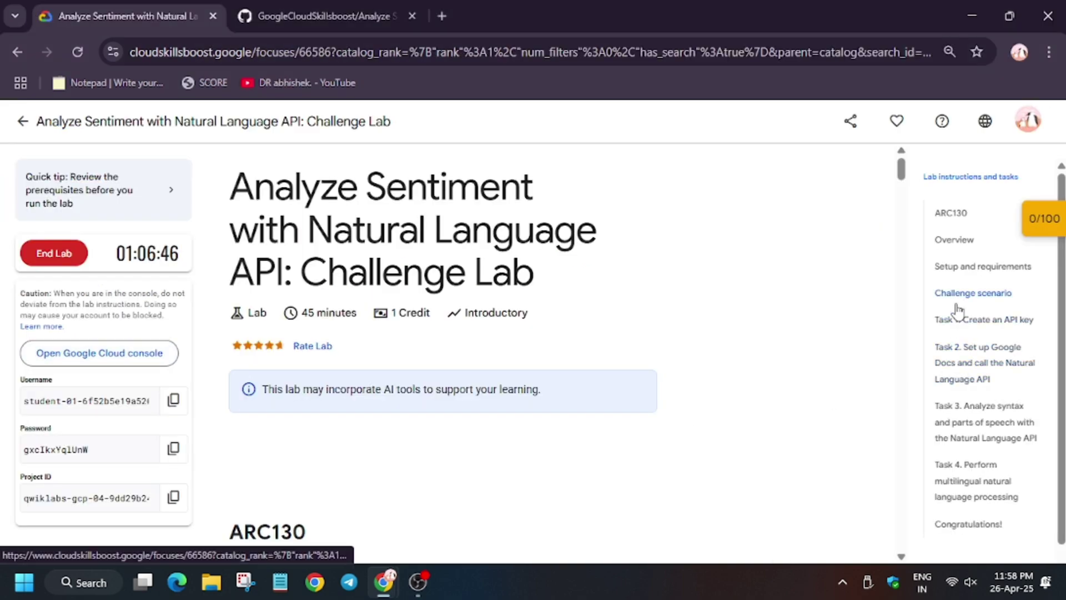
left_click(970, 293)
left_click(984, 319)
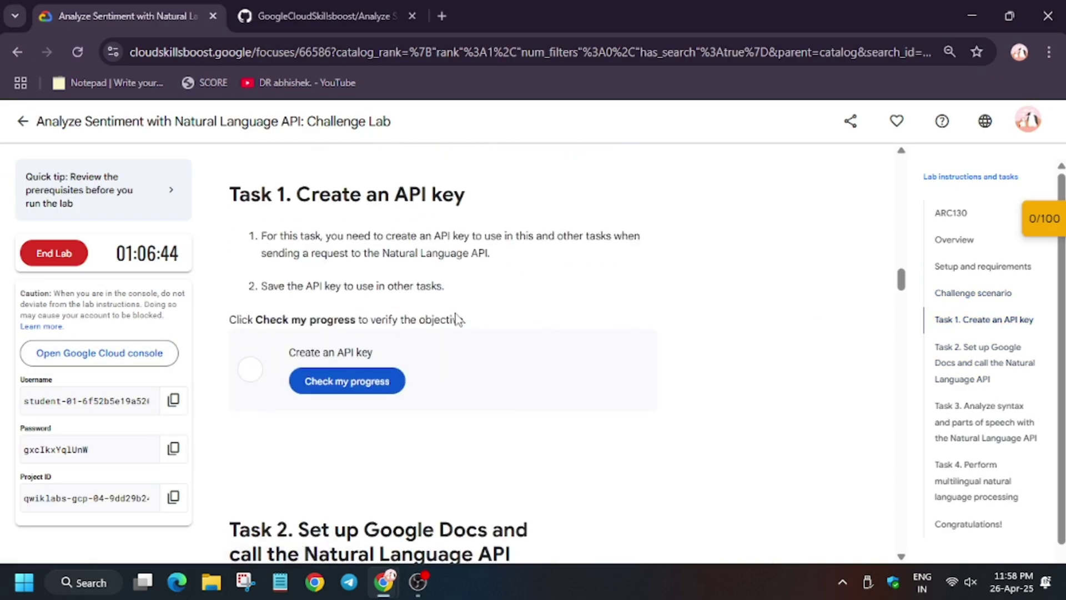
key("alt+Tab")
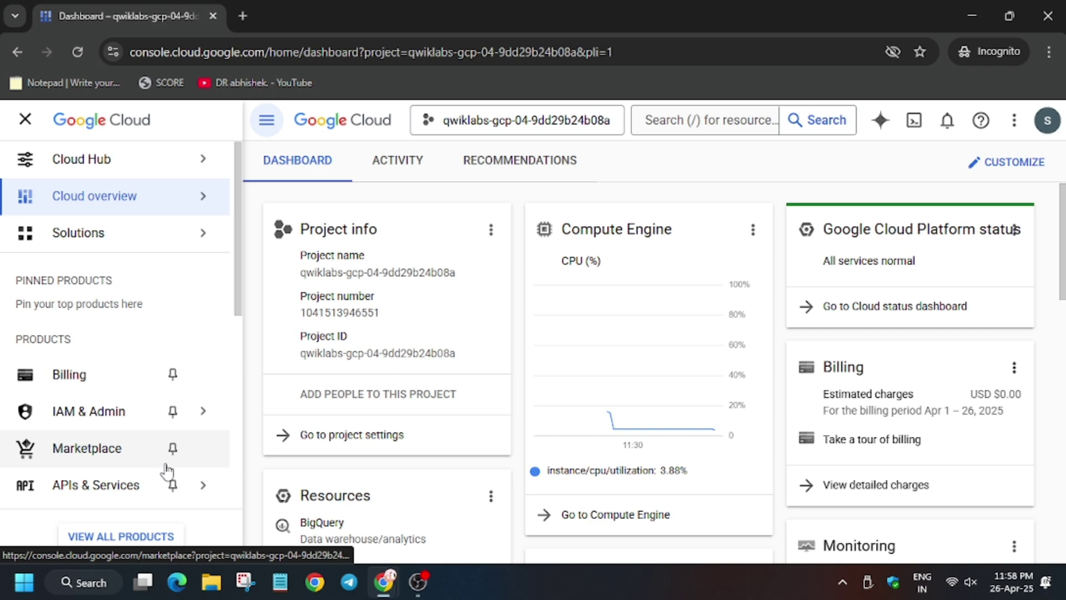
mouse_move(96, 485)
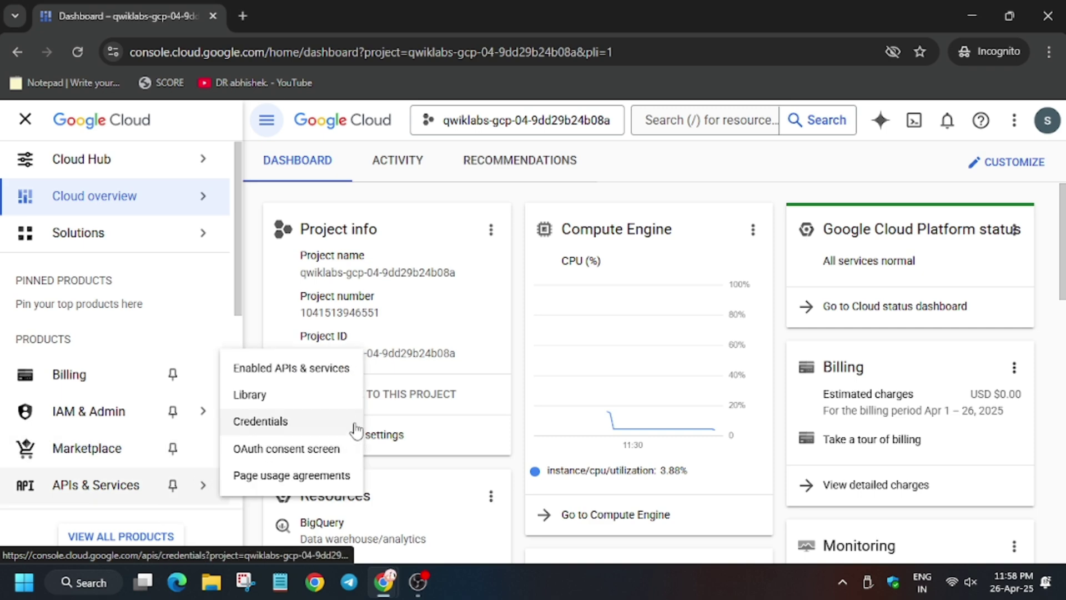
left_click(347, 430)
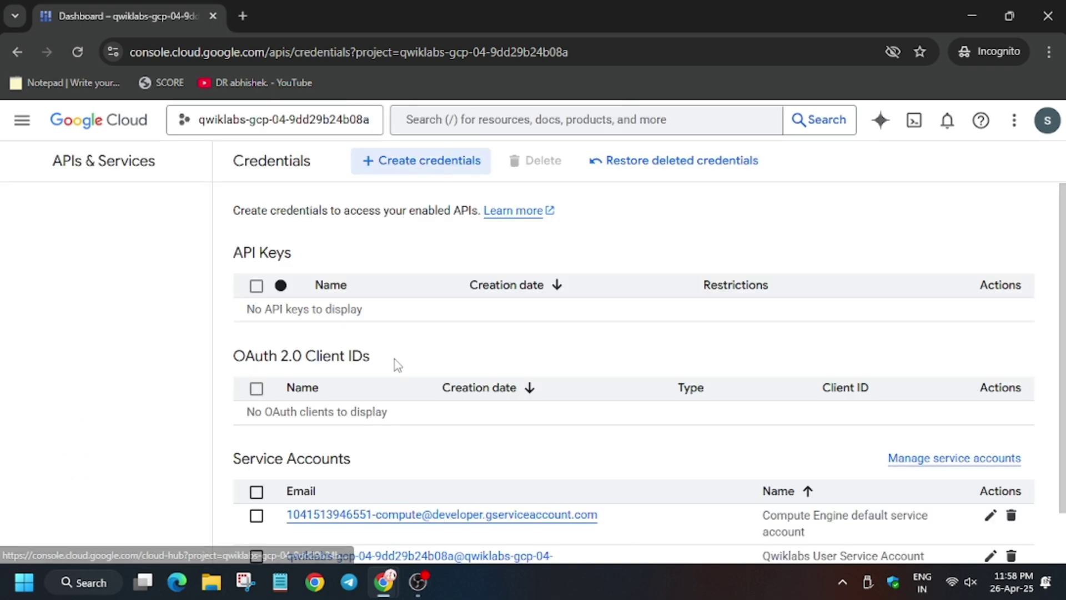
Step: Create a new API key and open the rapidtables online notepad in another tab
left_click(395, 161)
left_click(407, 196)
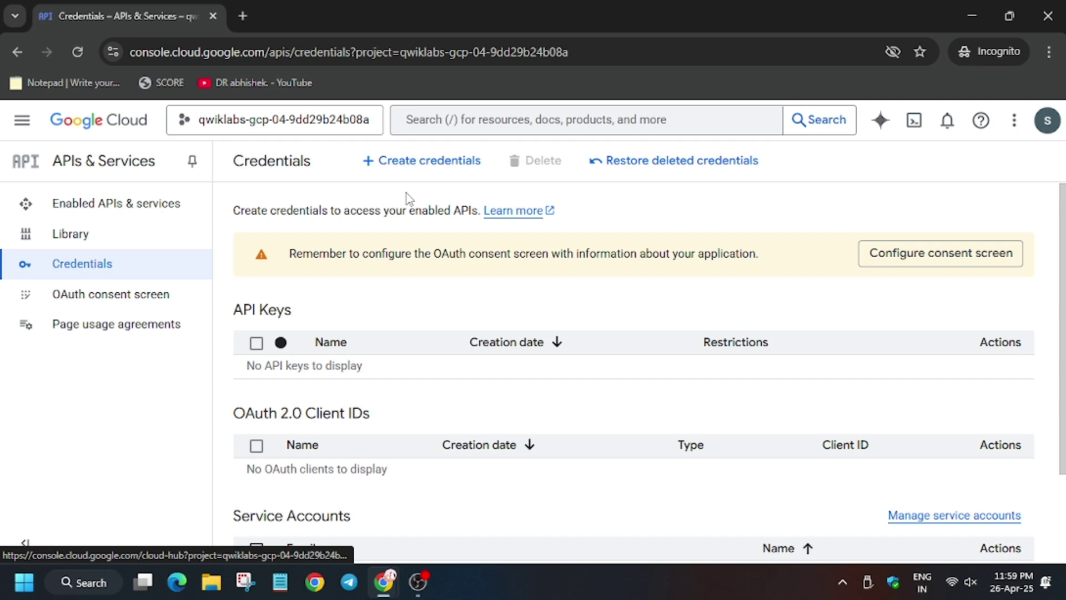
left_click(242, 17)
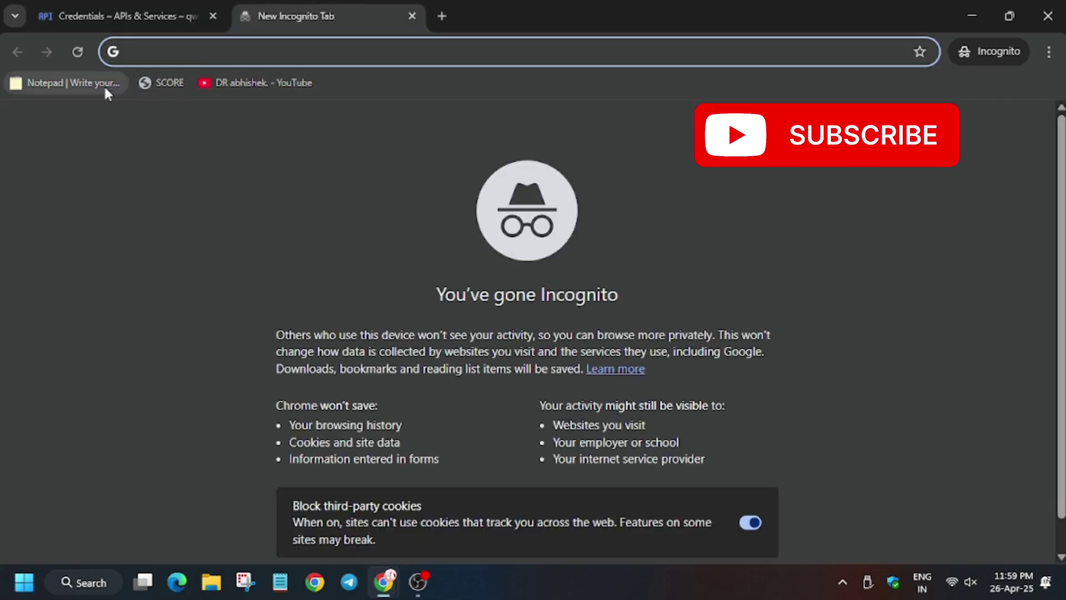
left_click(73, 82)
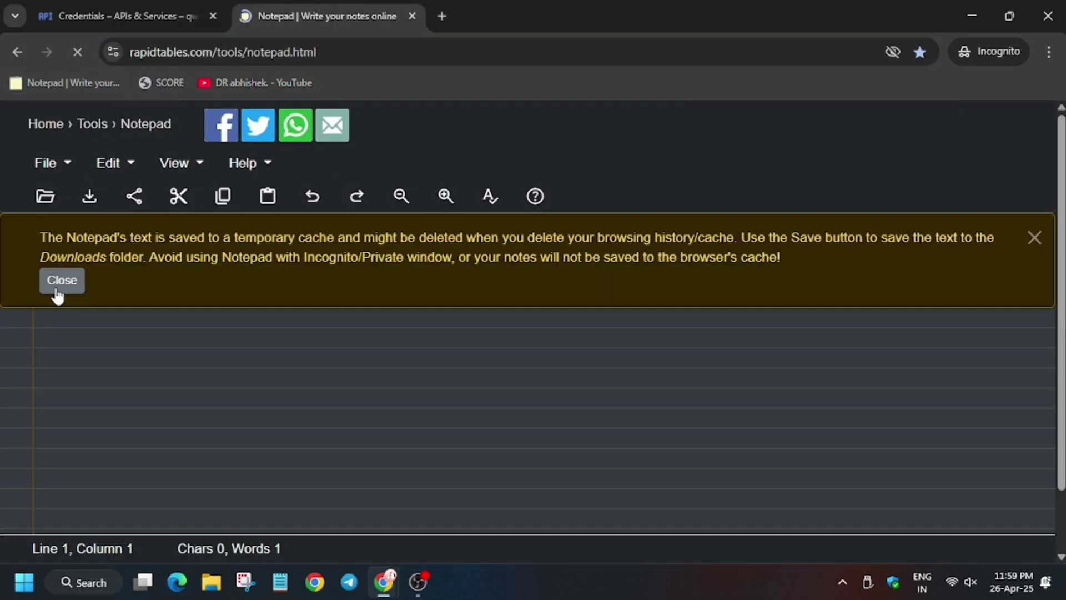
left_click(61, 280)
left_click(117, 16)
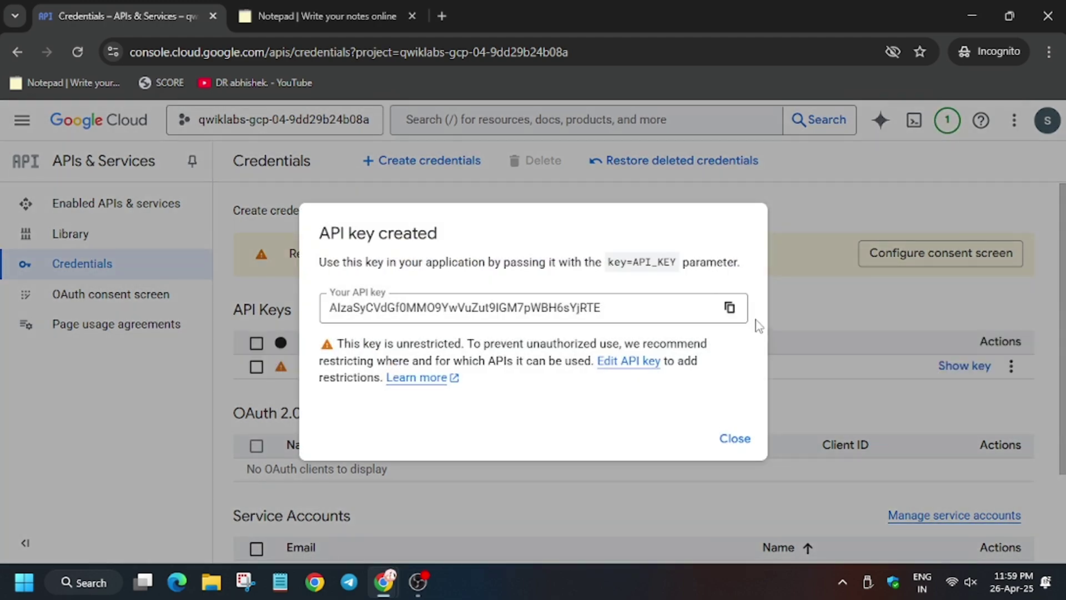
Step: Copy the new API key into the notepad and close the key-created dialog
left_click(730, 308)
left_click(325, 16)
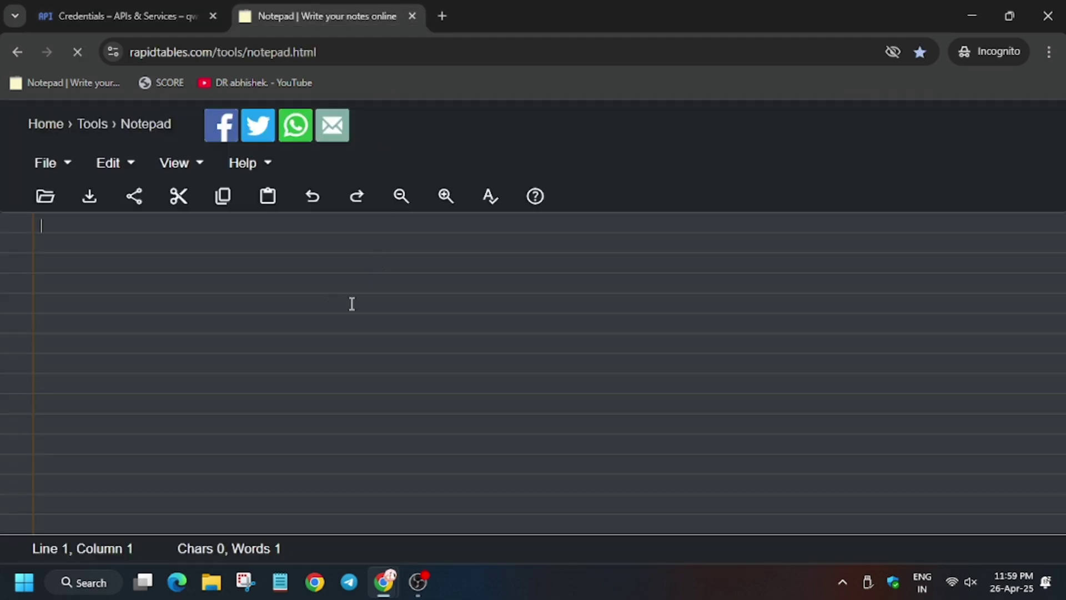
key("ctrl+v")
left_click(333, 165)
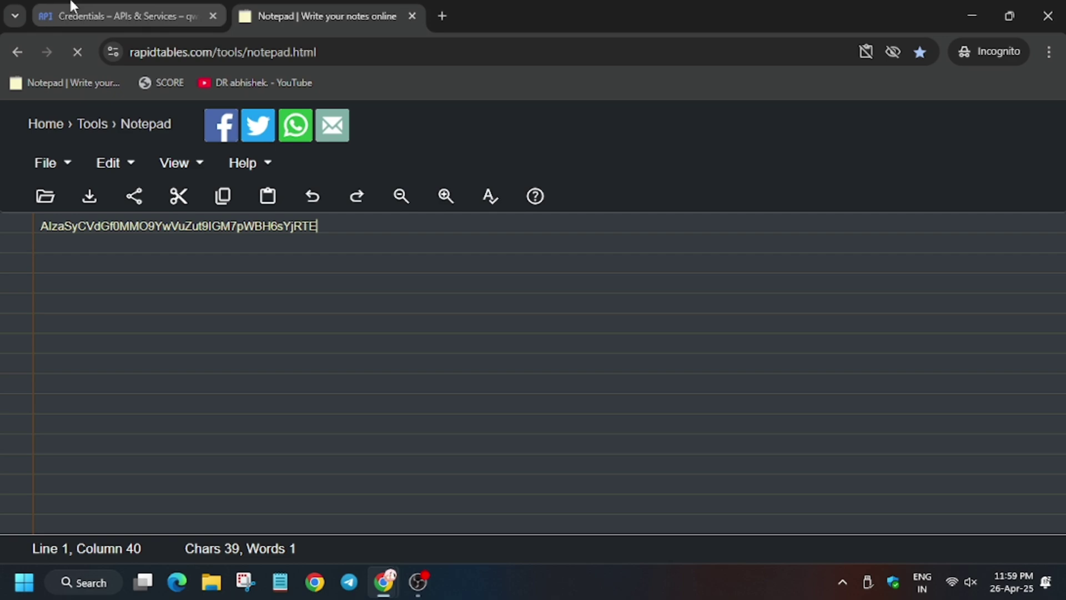
left_click(126, 16)
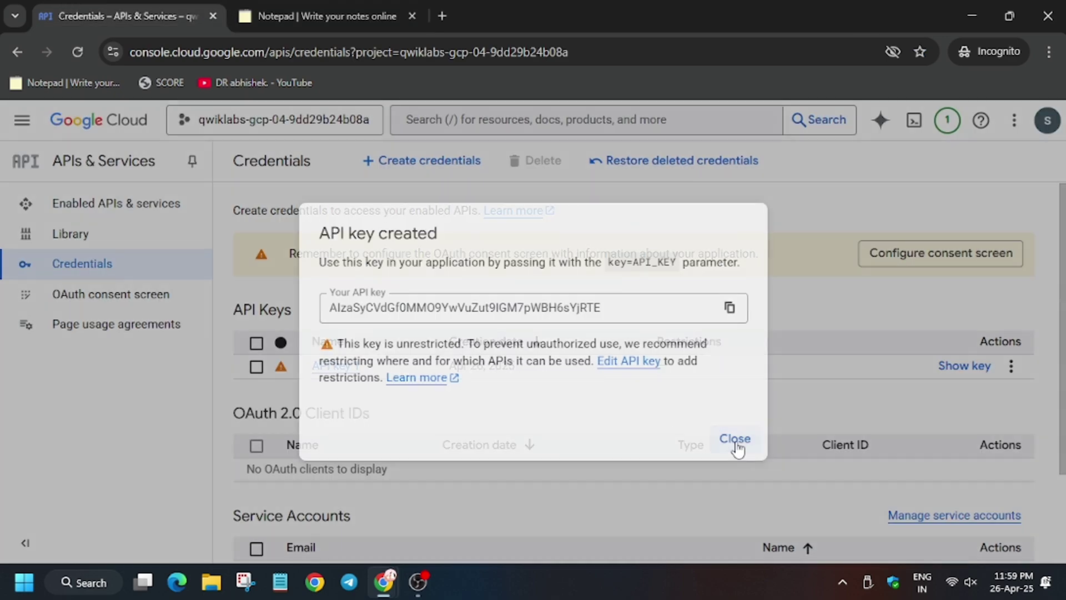
left_click(734, 439)
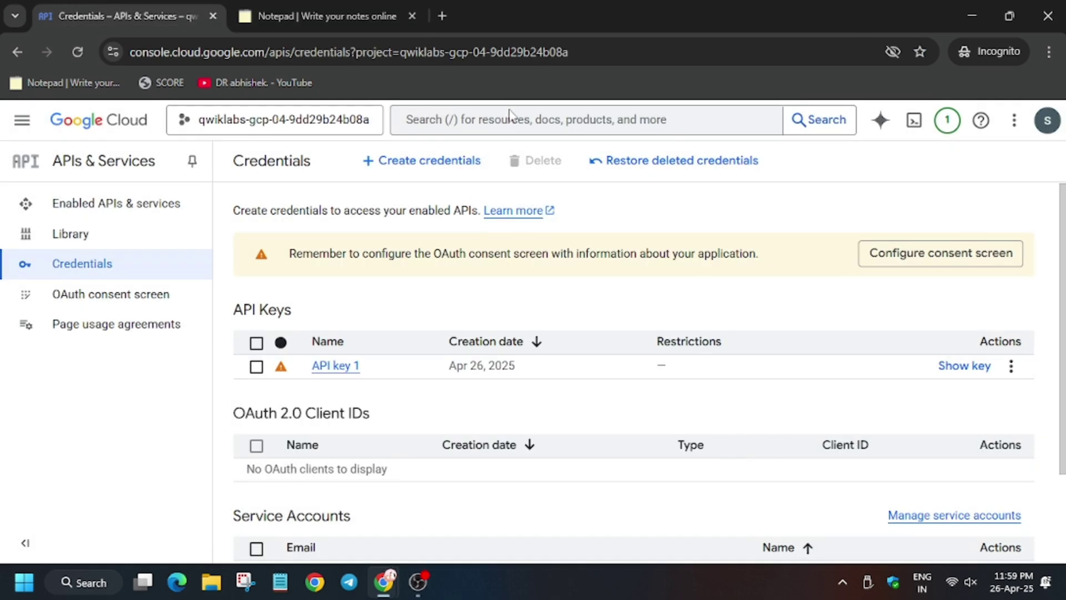
Step: Go to Compute Engine, check Task 1 progress, and right-click the 'new Google Docs document' link
left_click(505, 119)
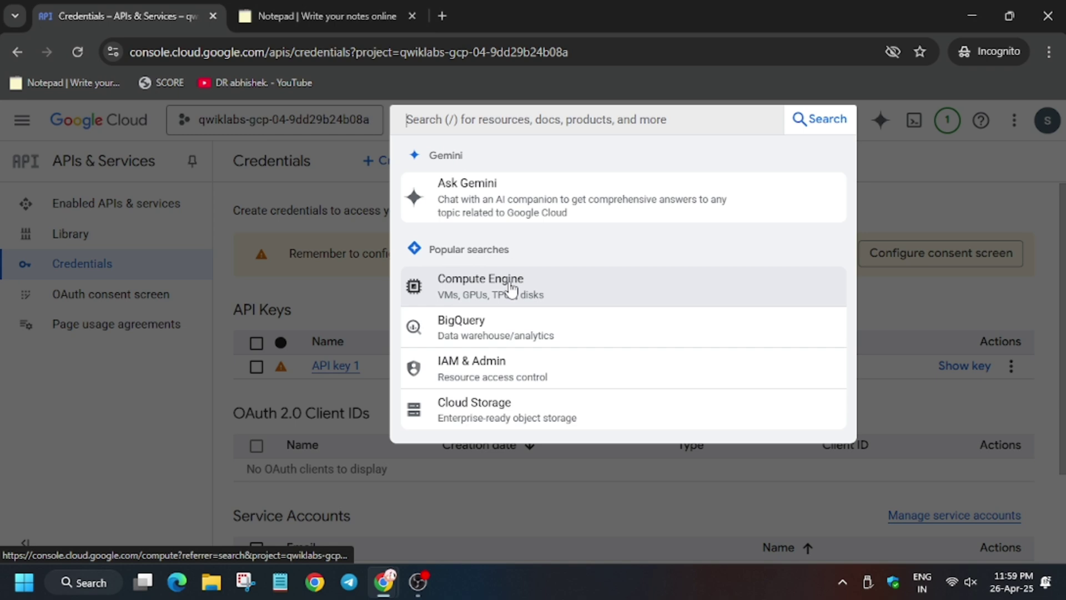
left_click(479, 280)
key("alt+Tab")
left_click(347, 381)
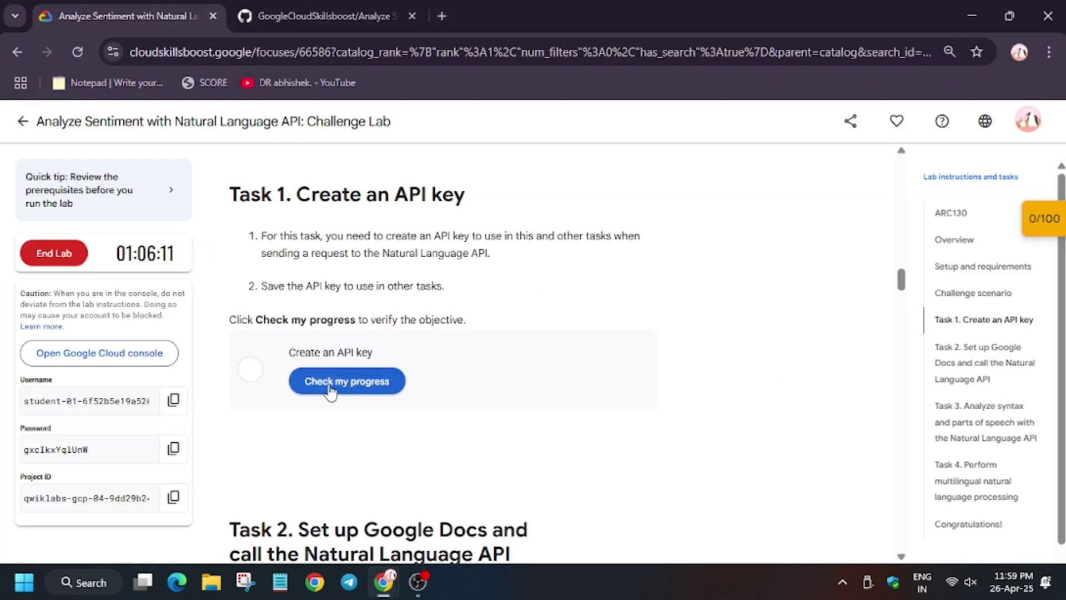
scroll(500, 383, "down", 1)
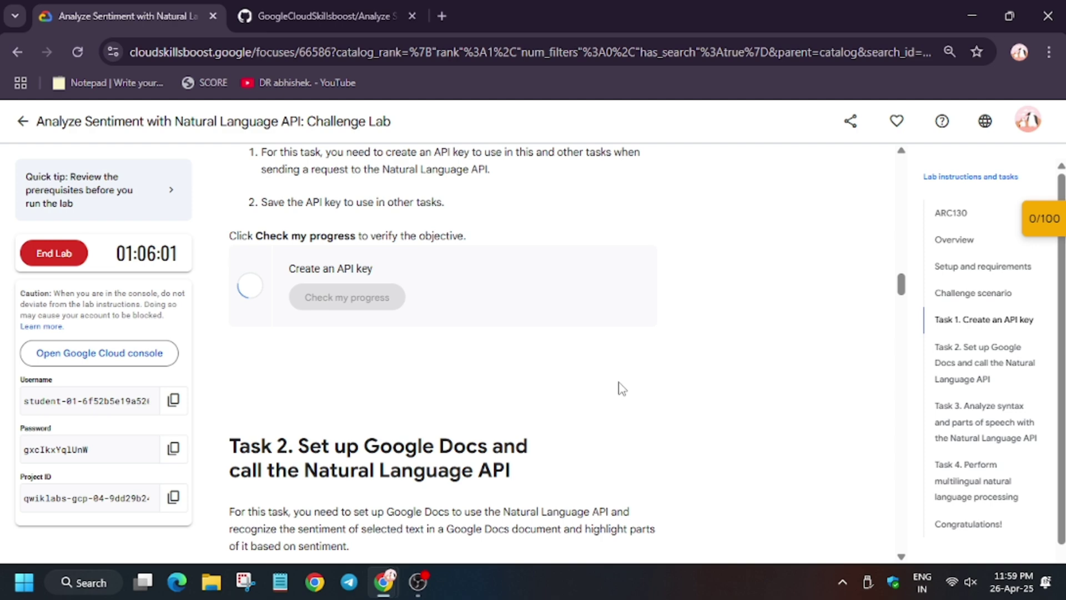
scroll(489, 399, "down", 3)
right_click(406, 380)
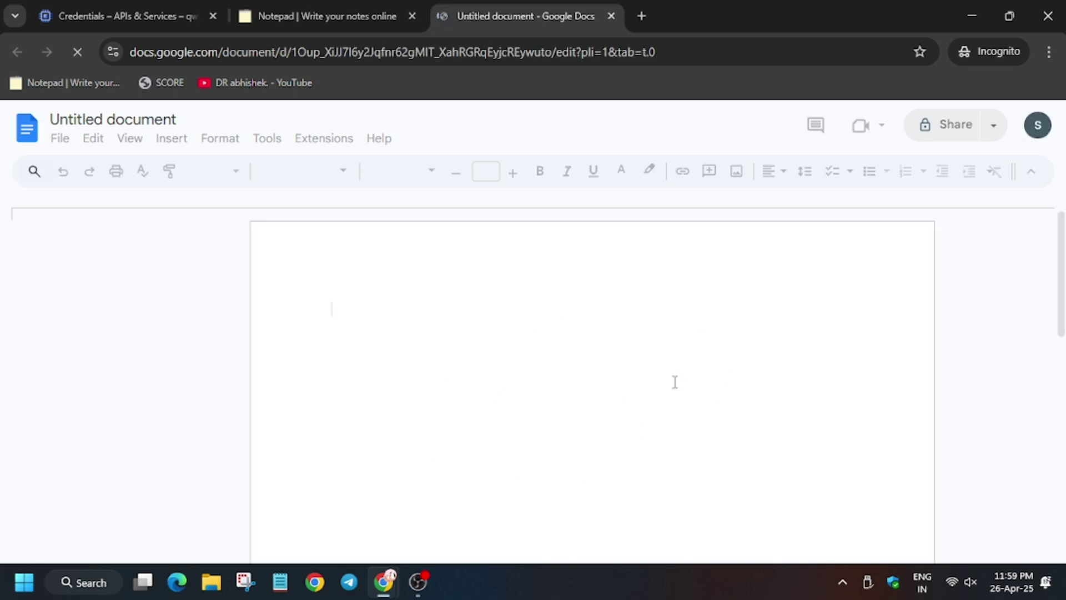
Step: Copy the markSentiment Apps Script code from the lab and paste it into the Google Doc
key("alt+Tab")
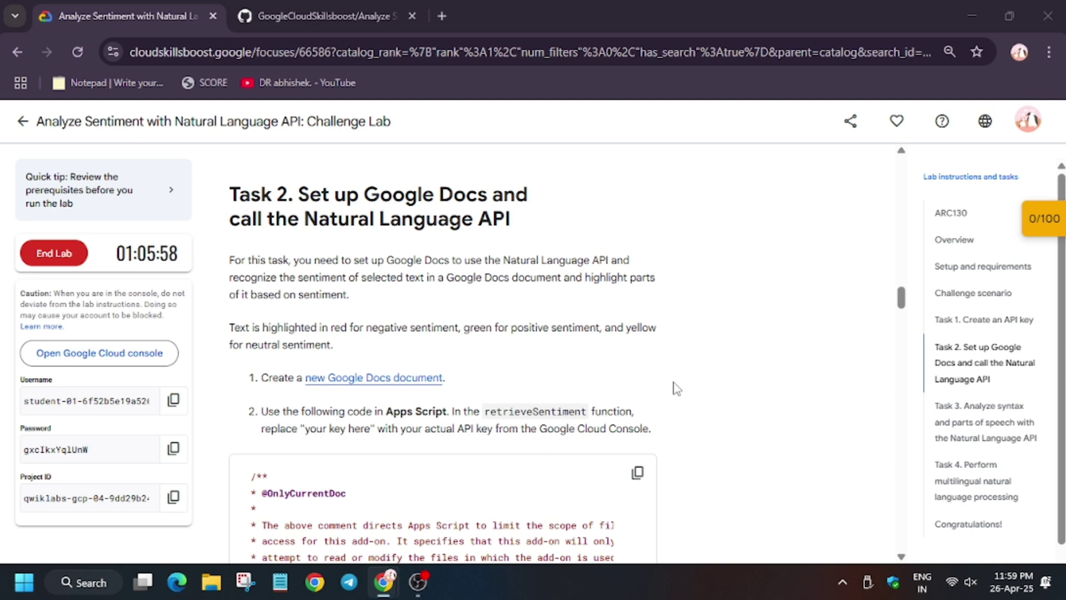
left_click(638, 473)
key("alt+Tab")
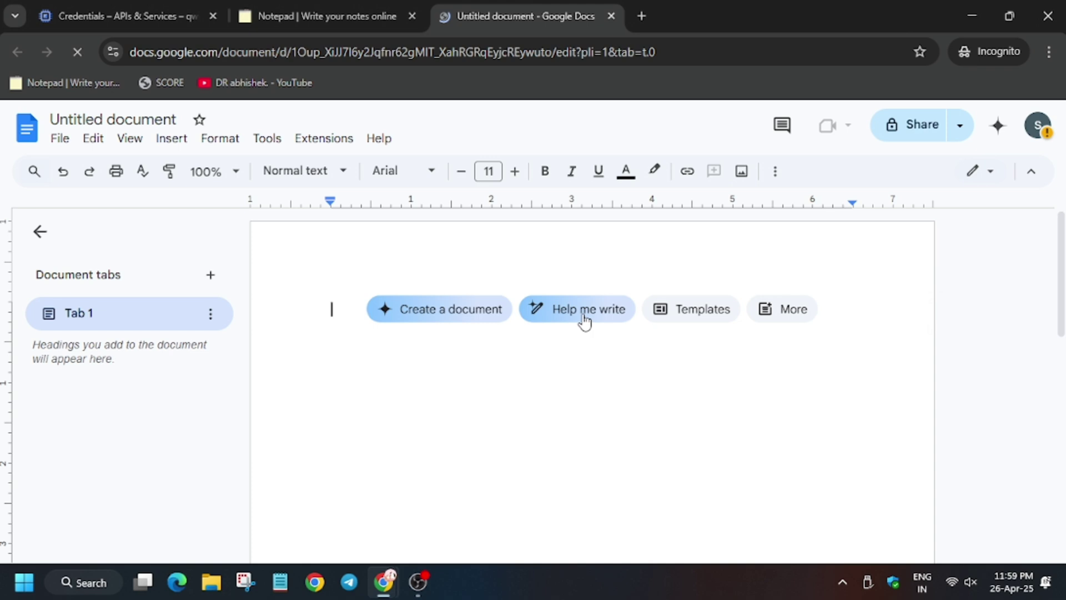
left_click(584, 317)
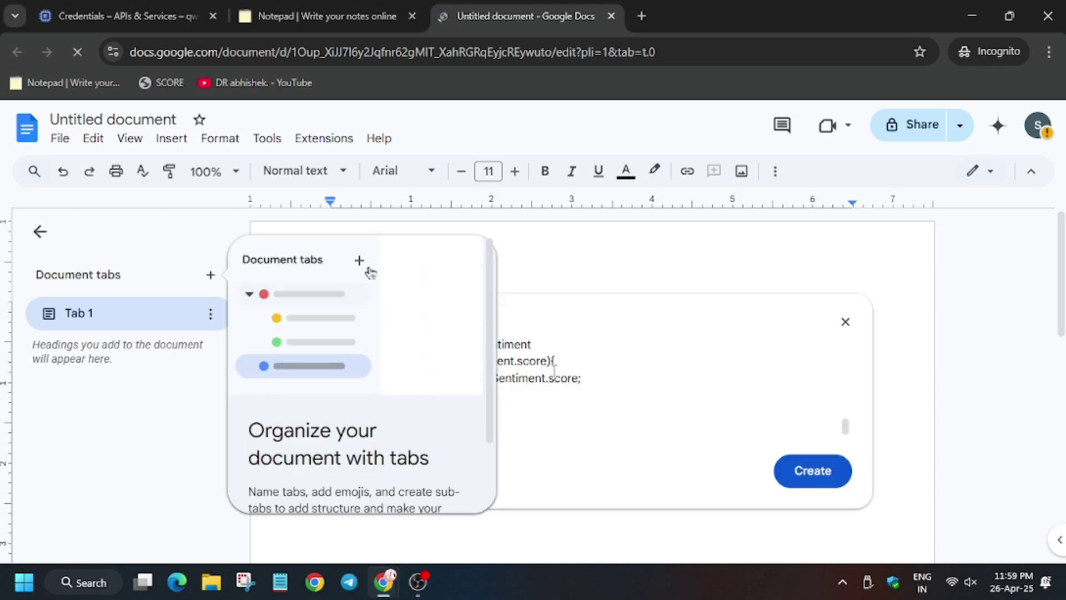
left_click(906, 350)
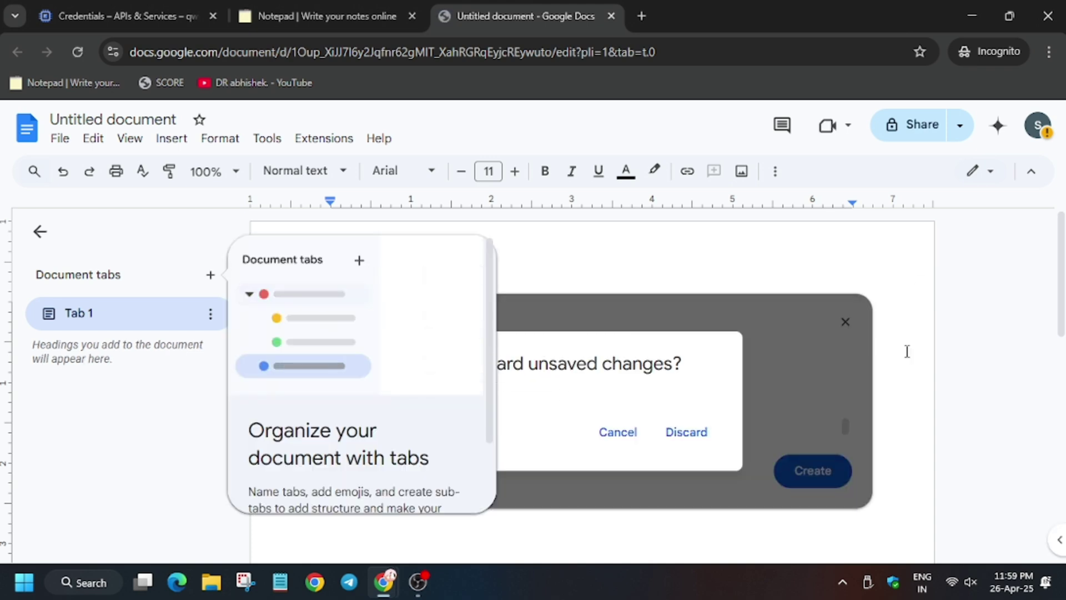
left_click(618, 431)
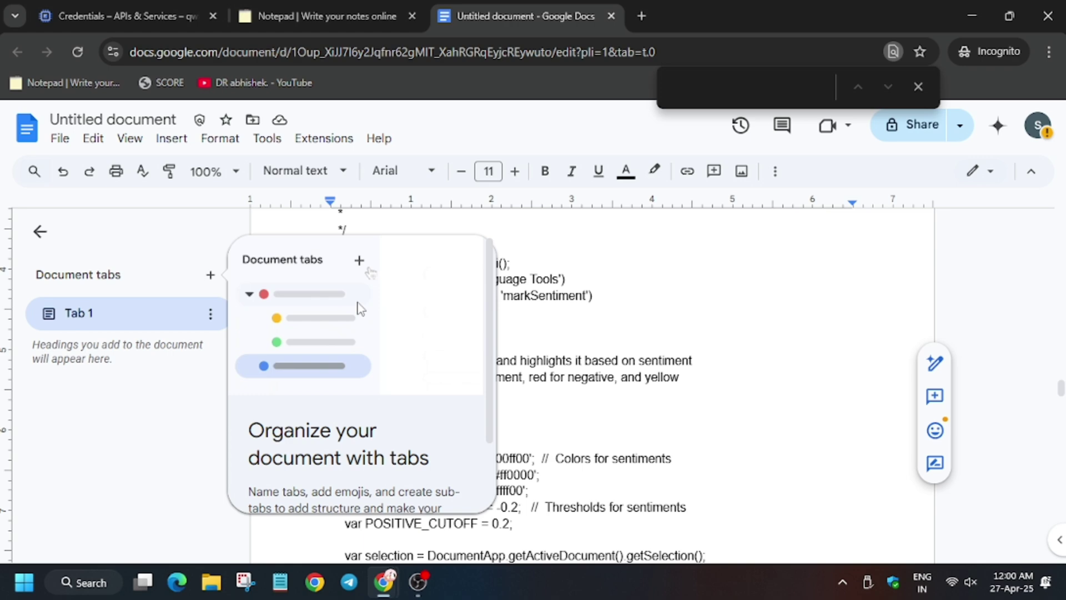
scroll(375, 350, "down", 3)
Step: Replace the document's entire contents with a clean paste of the sentiment script
left_click(423, 476)
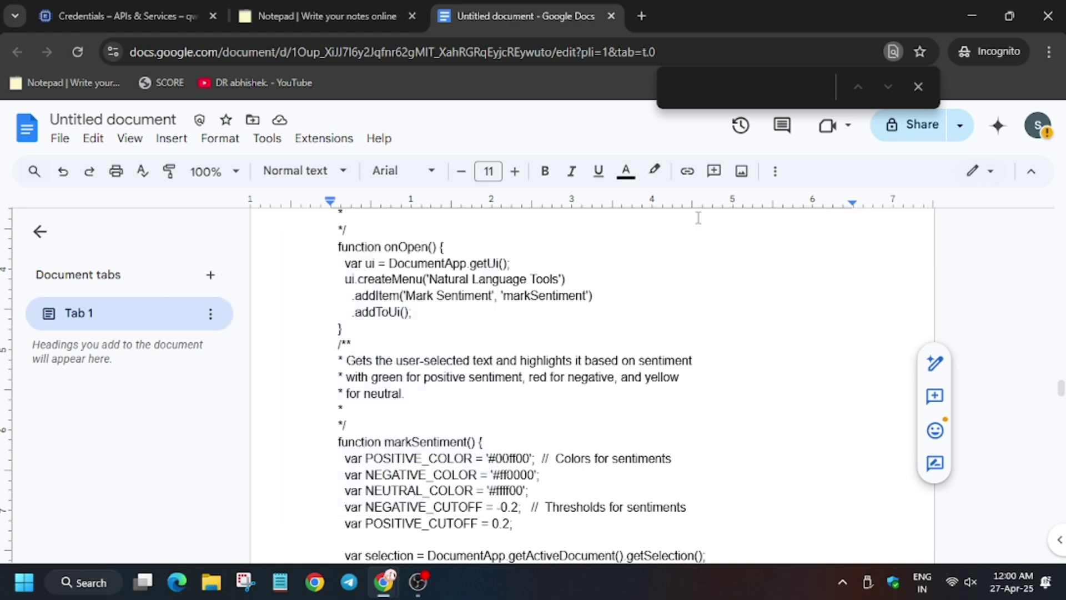
scroll(749, 321, "down", 5)
scroll(749, 321, "up", 5)
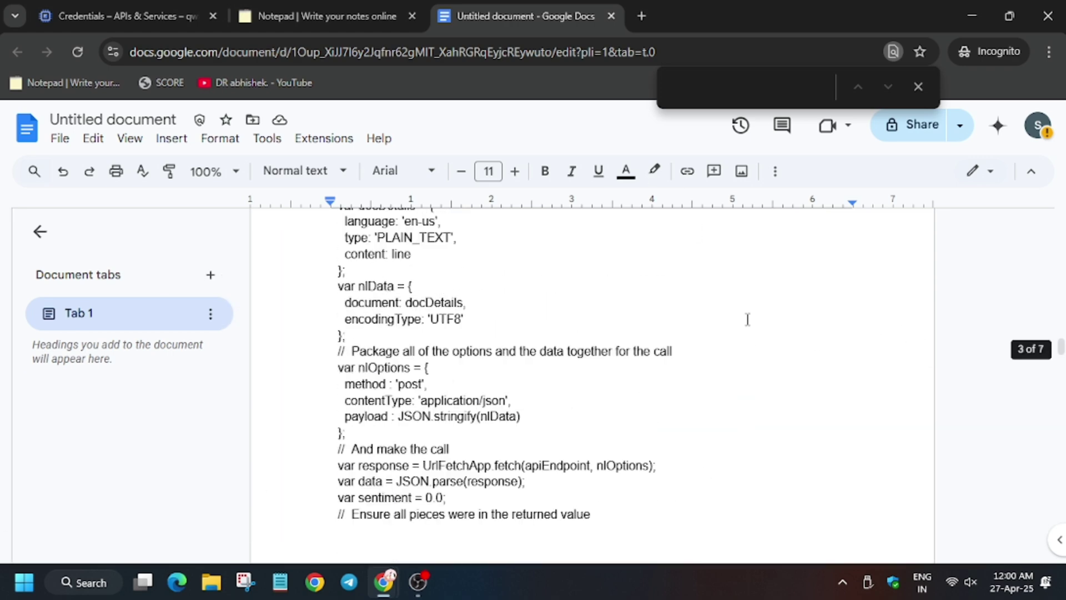
key("ctrl+a")
key("Delete")
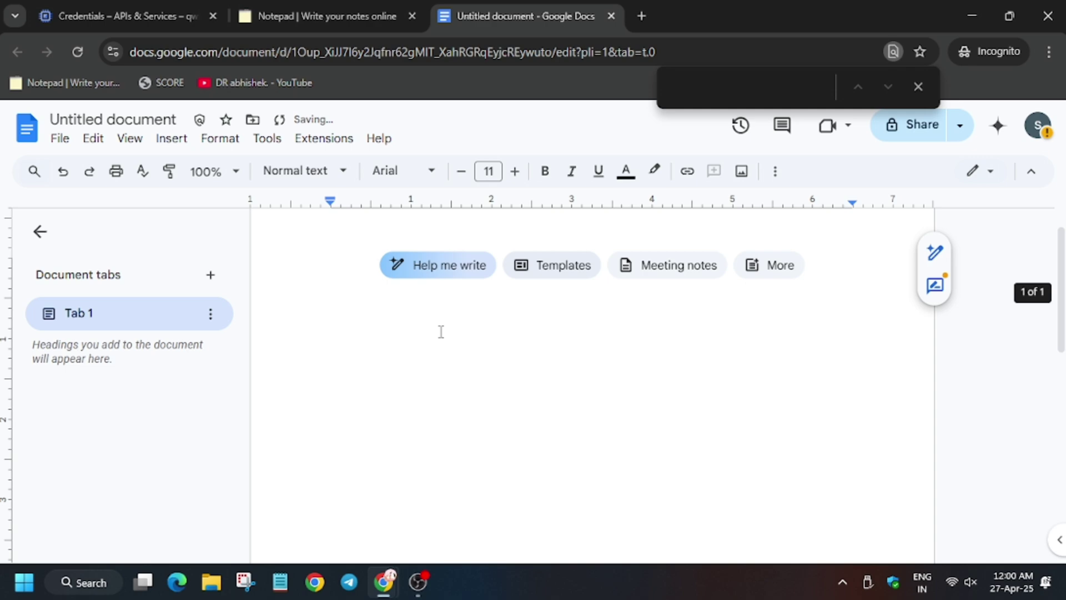
key("ctrl+v")
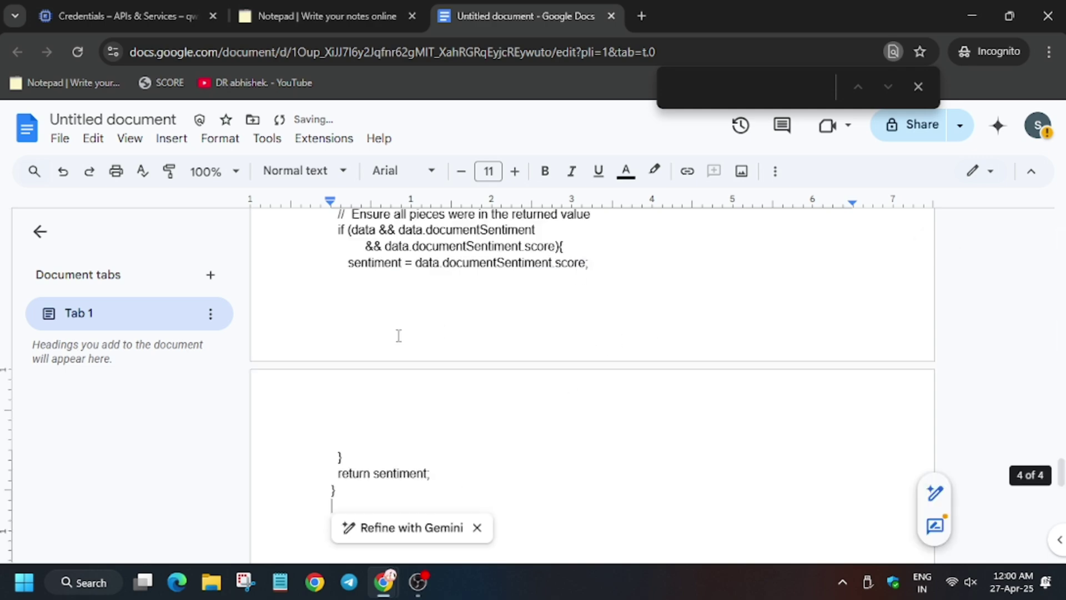
key("alt+Tab")
scroll(655, 334, "up", 5)
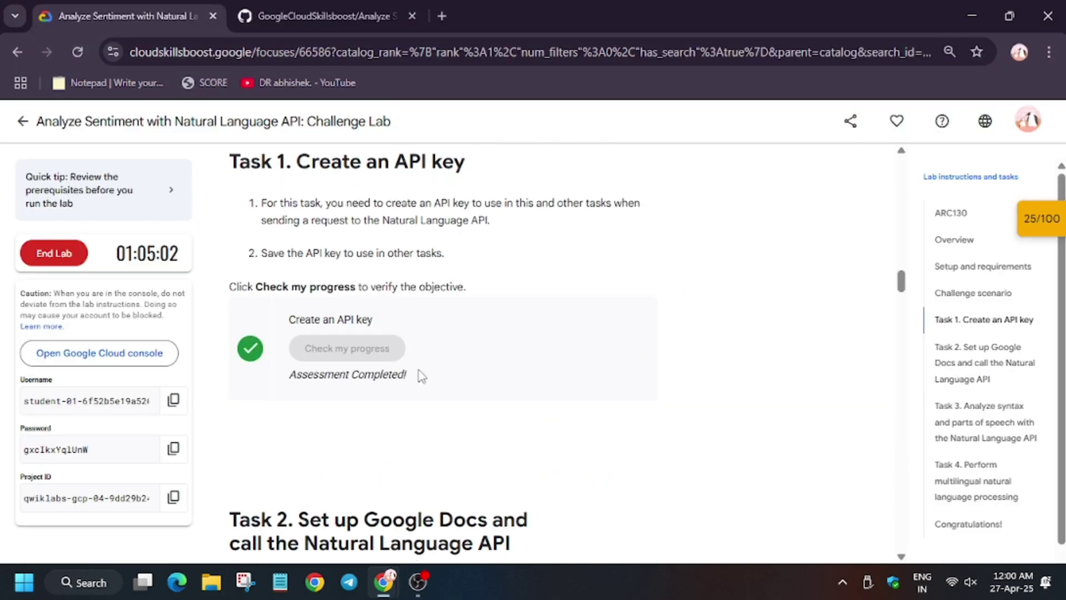
scroll(421, 377, "down", 10)
scroll(409, 379, "down", 10)
scroll(399, 382, "down", 5)
scroll(399, 382, "down", 8)
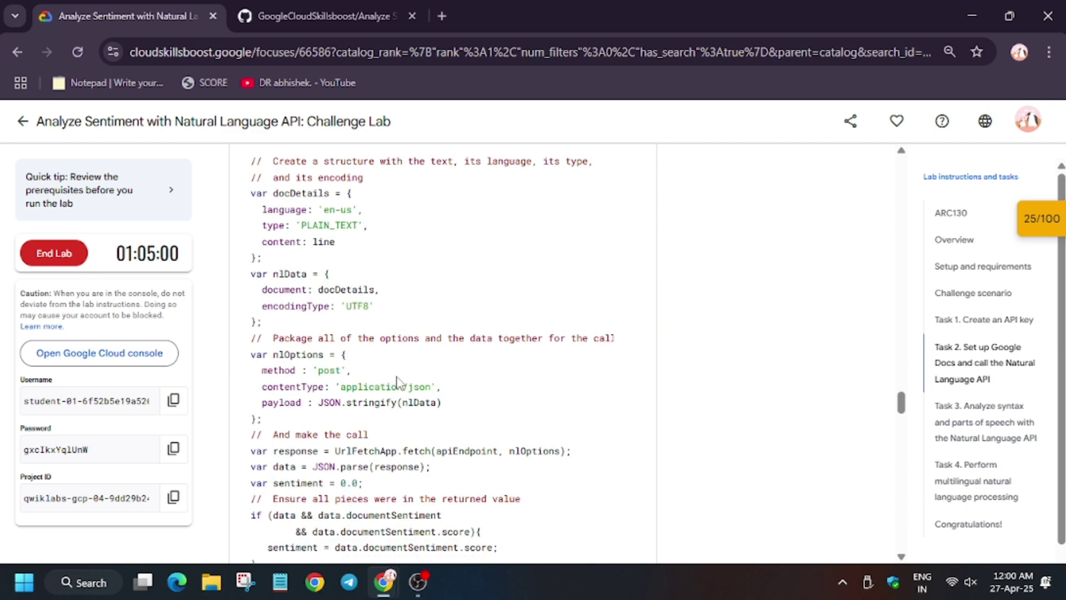
scroll(398, 381, "down", 8)
scroll(562, 375, "up", 3)
scroll(562, 375, "up", 2)
scroll(562, 374, "down", 5)
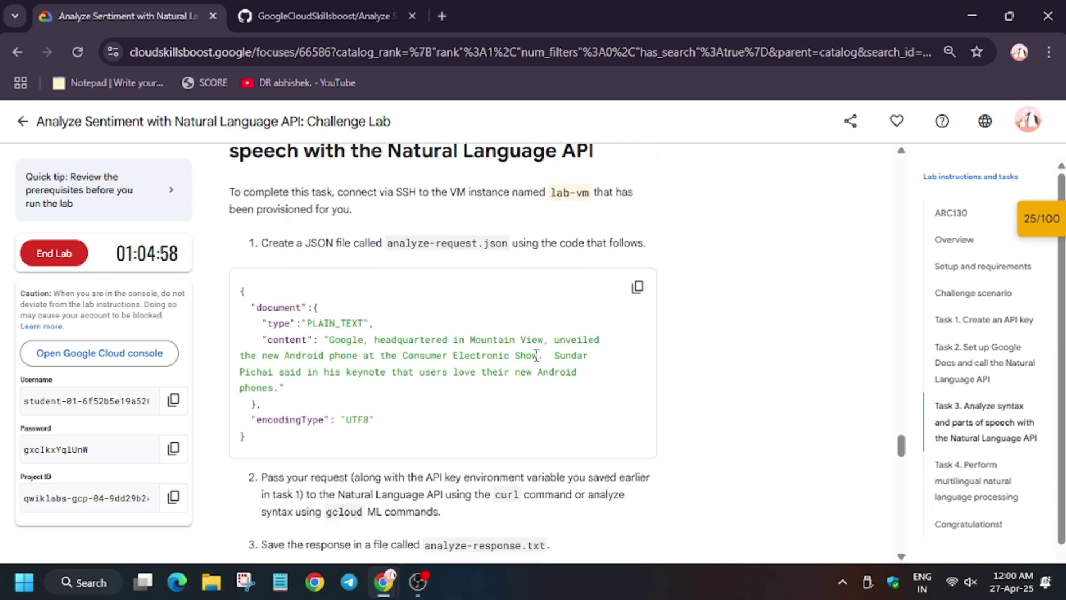
key("alt+Tab")
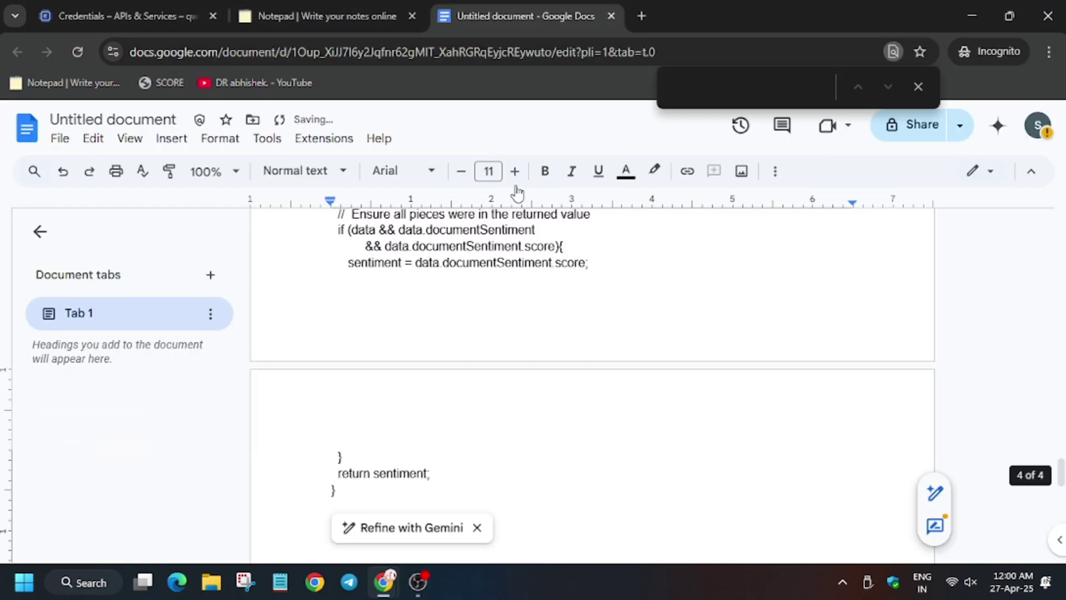
left_click(125, 16)
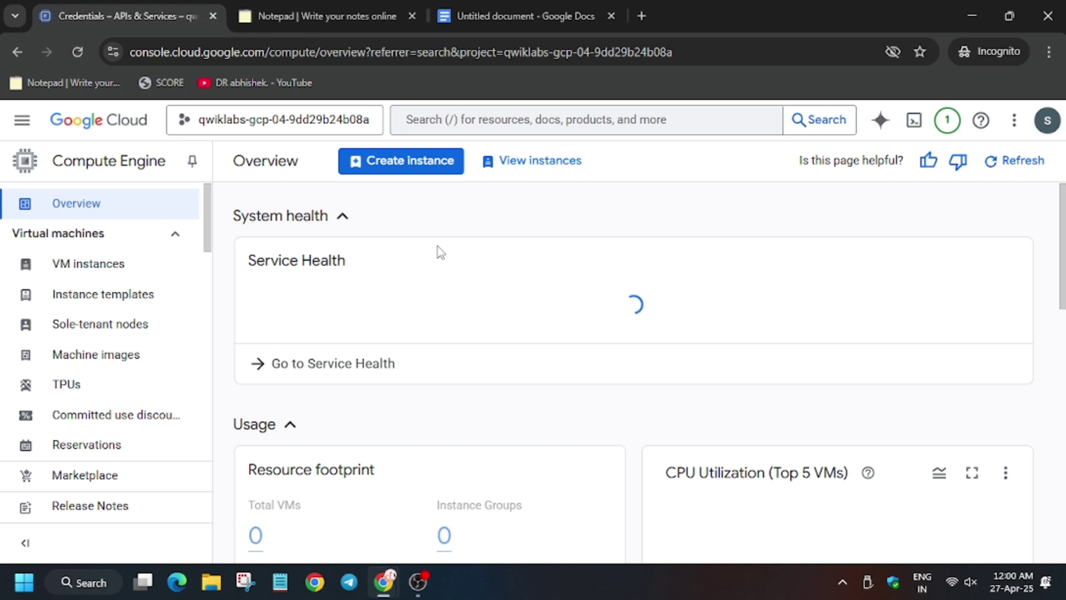
Step: Open the VM instances list and start an SSH session on lab-vm
left_click(123, 272)
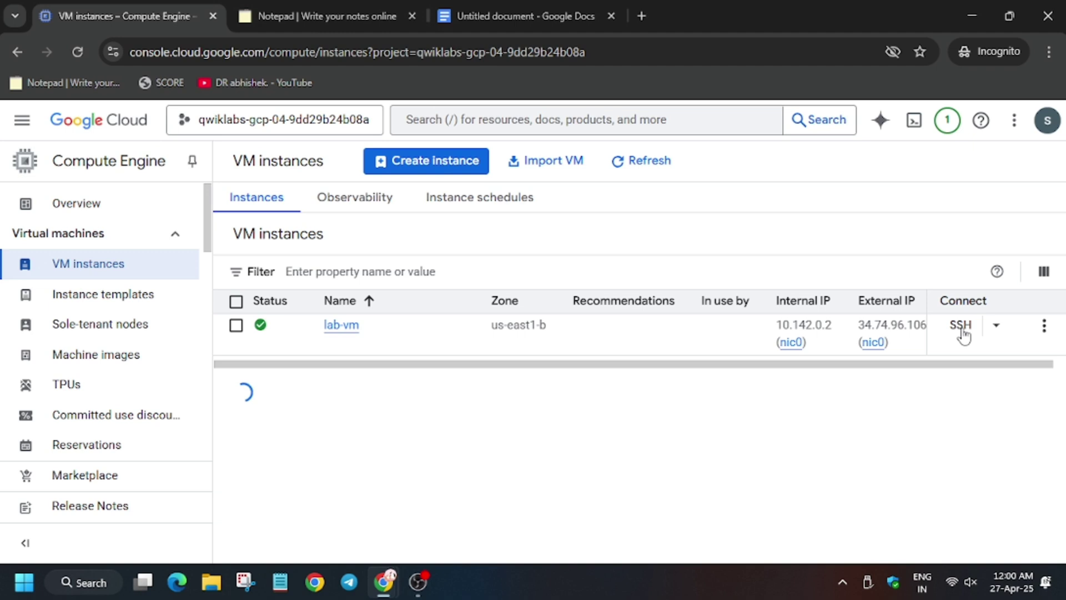
left_click(960, 325)
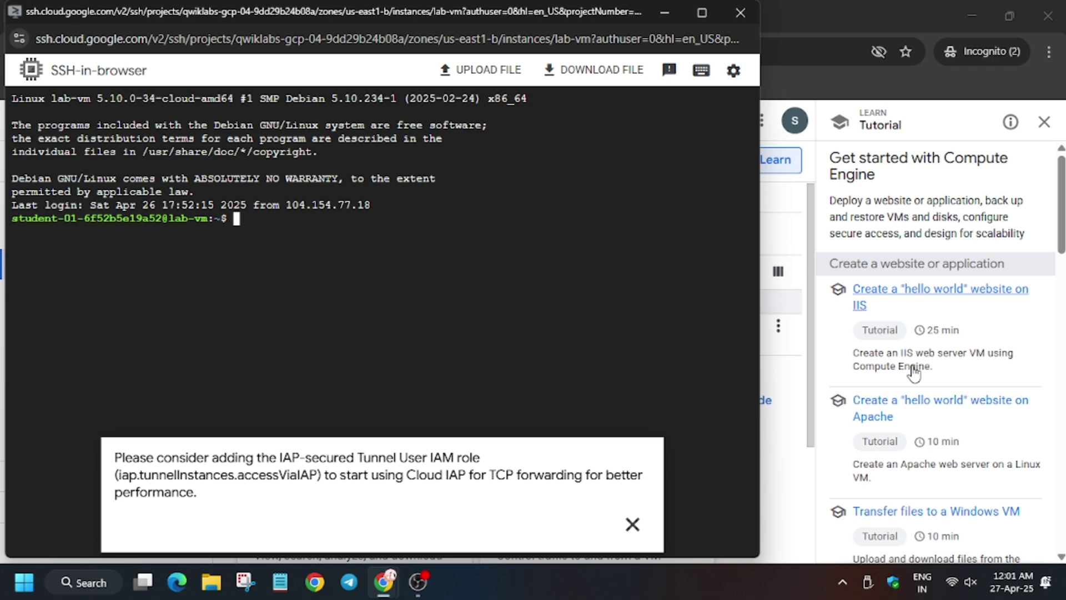
Step: Copy the CloudShell command block from the GitHub lab guide, then return to lab-vm's SSH window
left_click(891, 333)
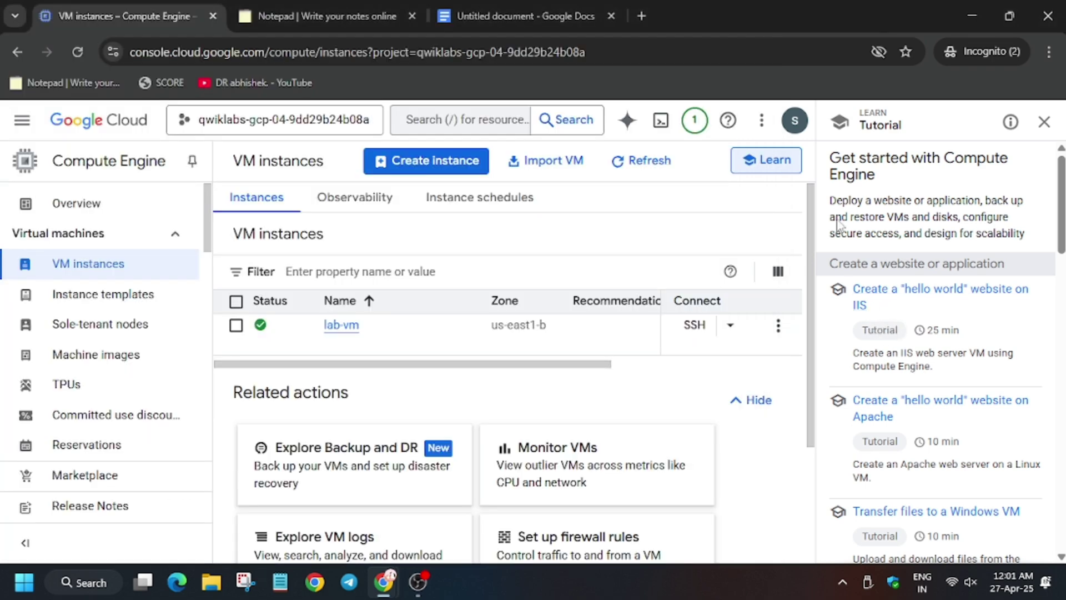
key("alt+Tab")
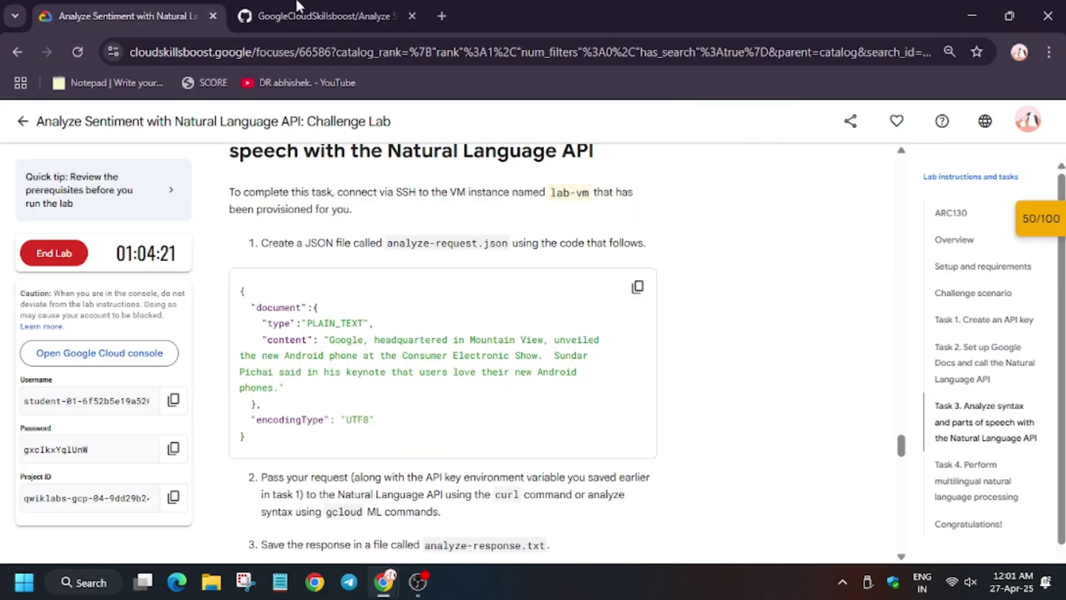
left_click(312, 15)
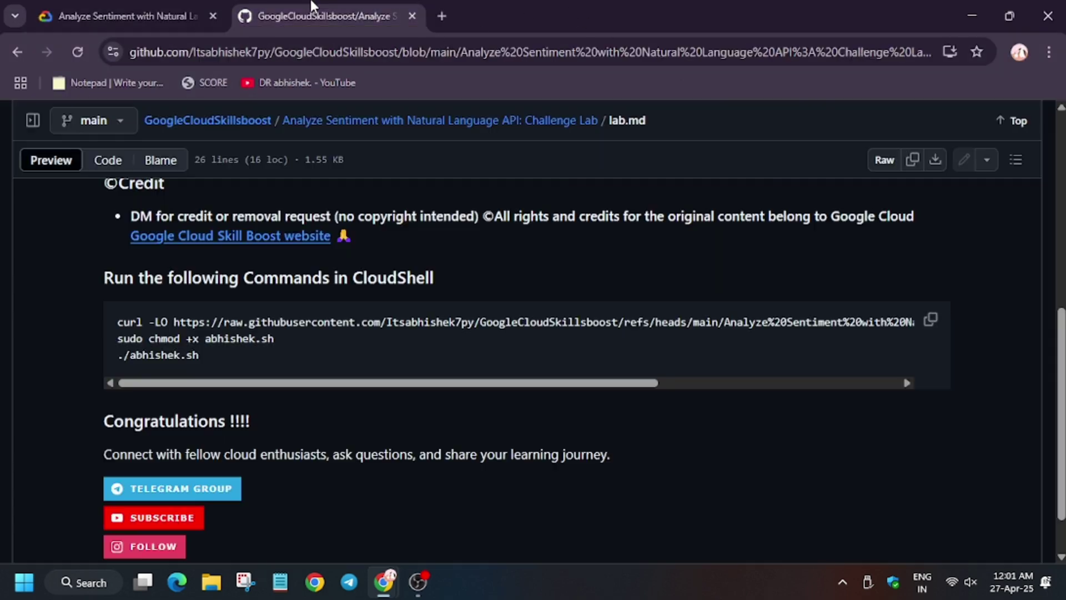
left_click(931, 320)
left_click(125, 16)
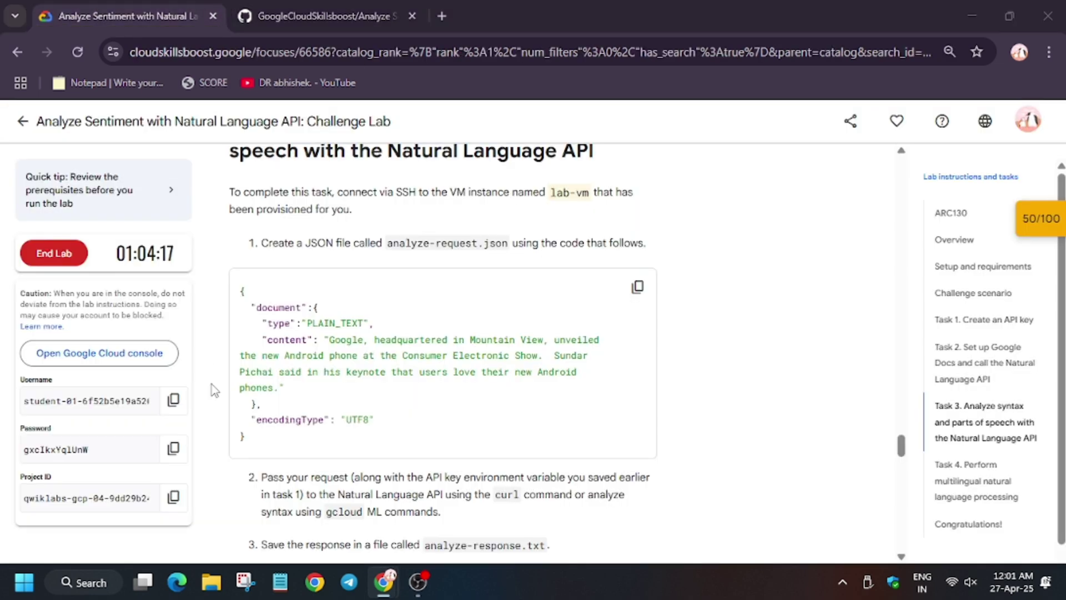
key("alt+Tab")
key("alt+Tab")
Step: Paste and run the curl, chmod and script commands at the lab-vm prompt
key("Tab")
key("alt+Tab")
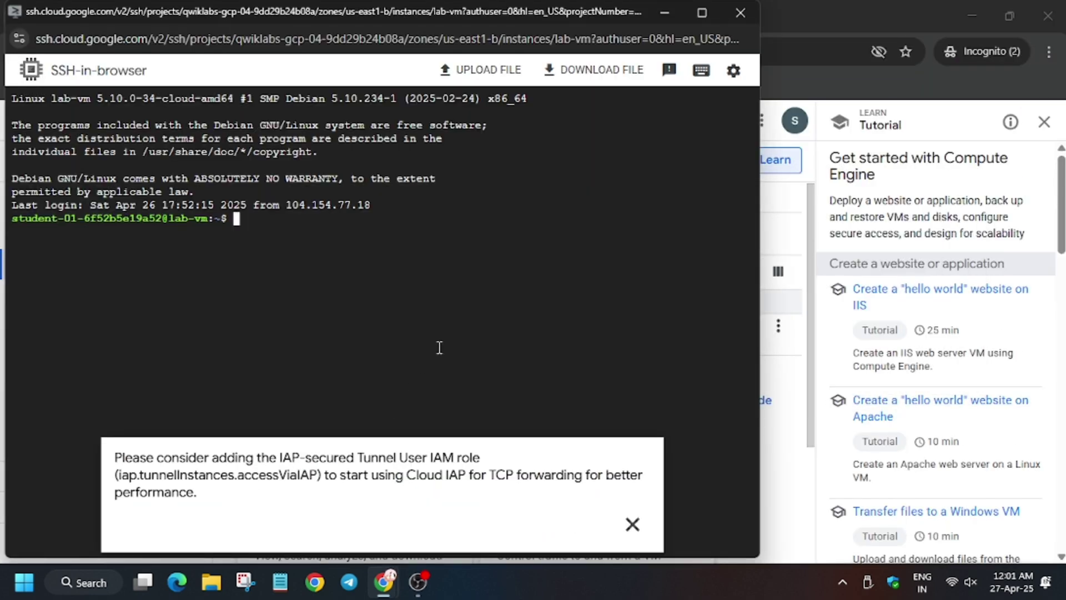
key("ctrl+v")
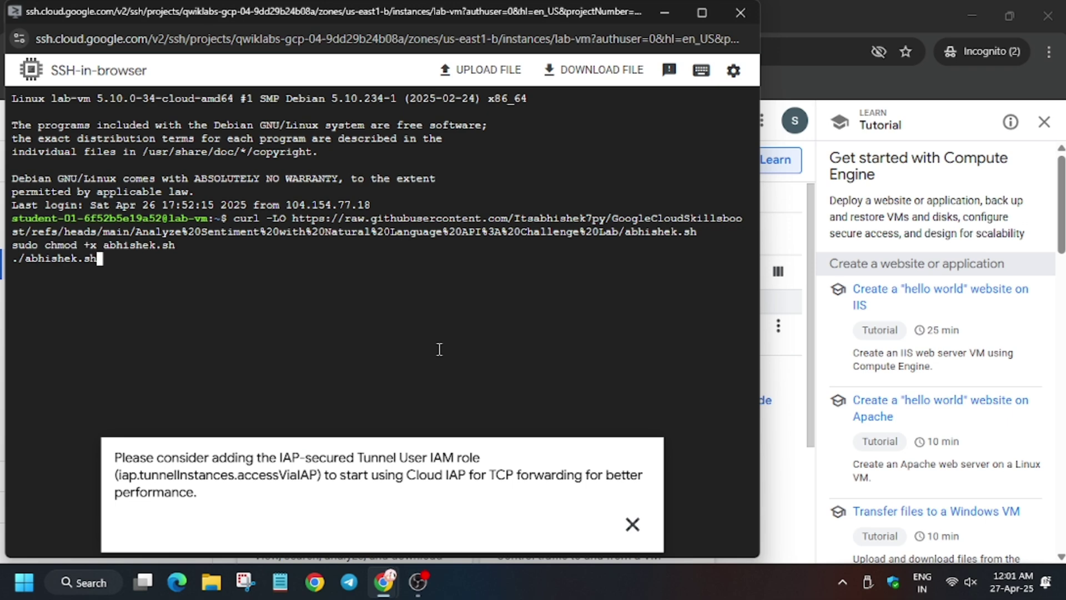
key("Return")
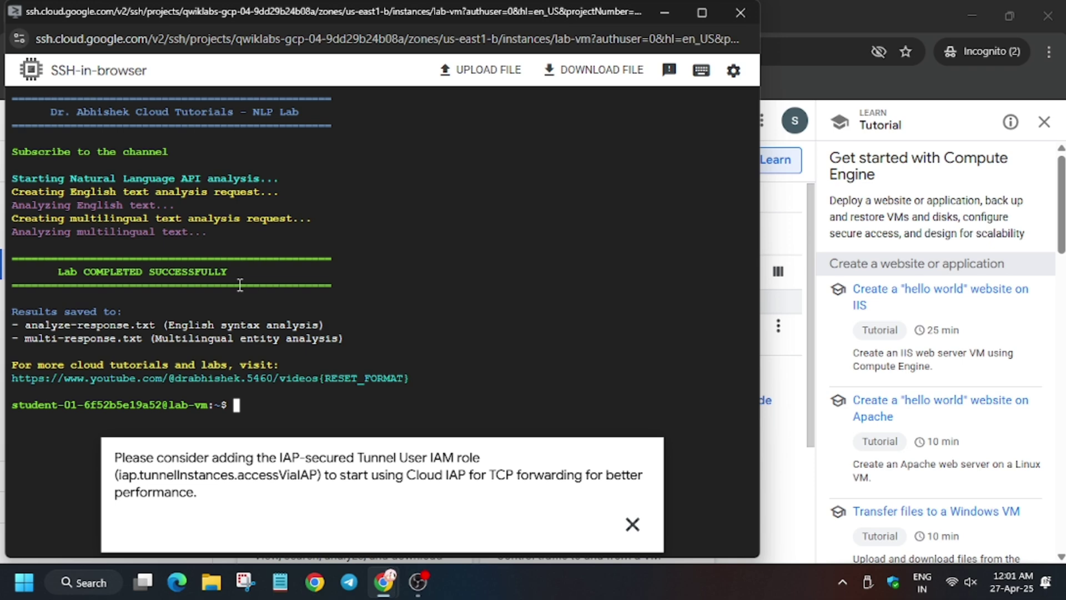
key("alt+Tab")
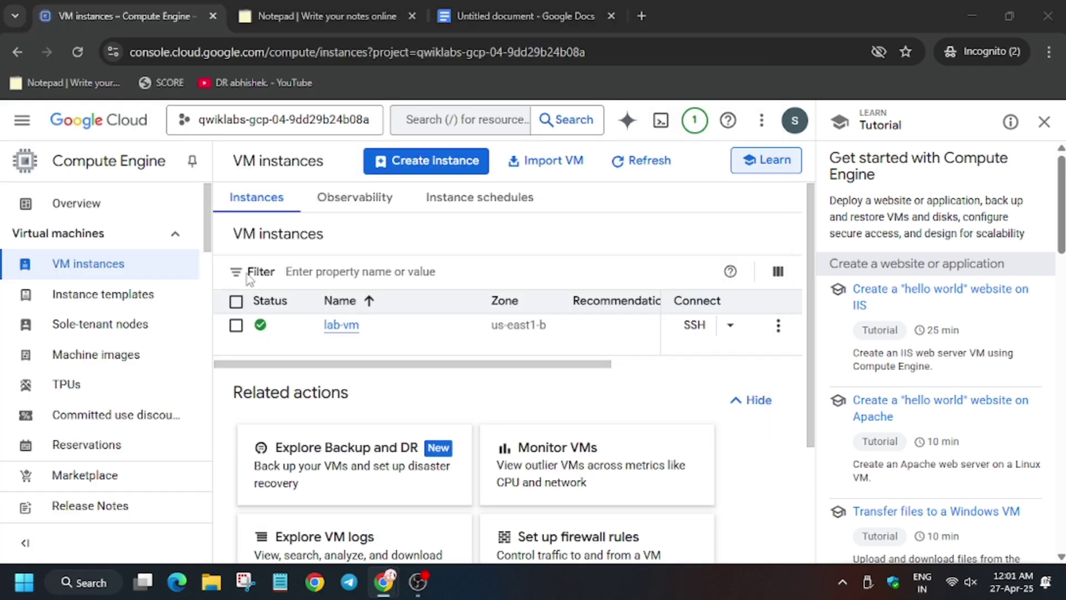
key("alt+Tab")
key("alt+Tab")
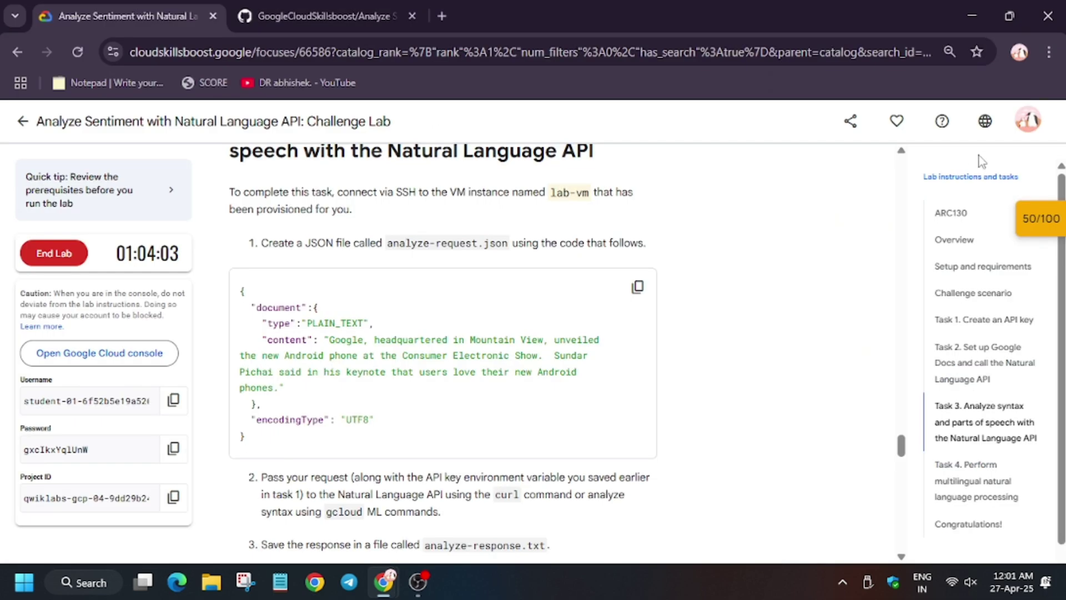
Step: Check progress on the syntax analysis task, reload the lab page, and select the ARC130 title
left_click(1040, 220)
left_click(934, 299)
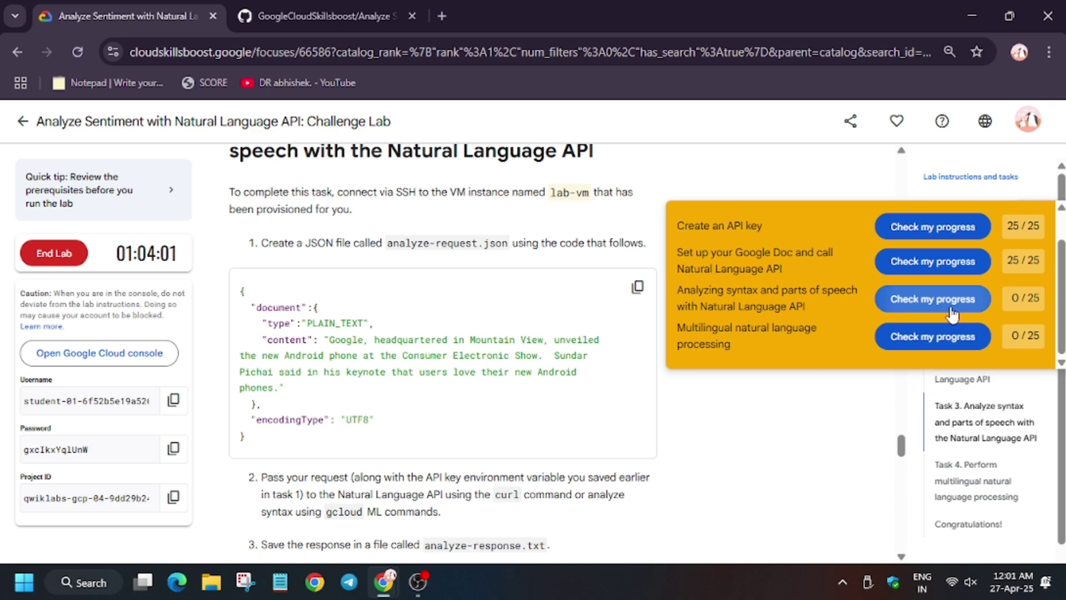
scroll(970, 322, "up", 1)
left_click(1036, 217)
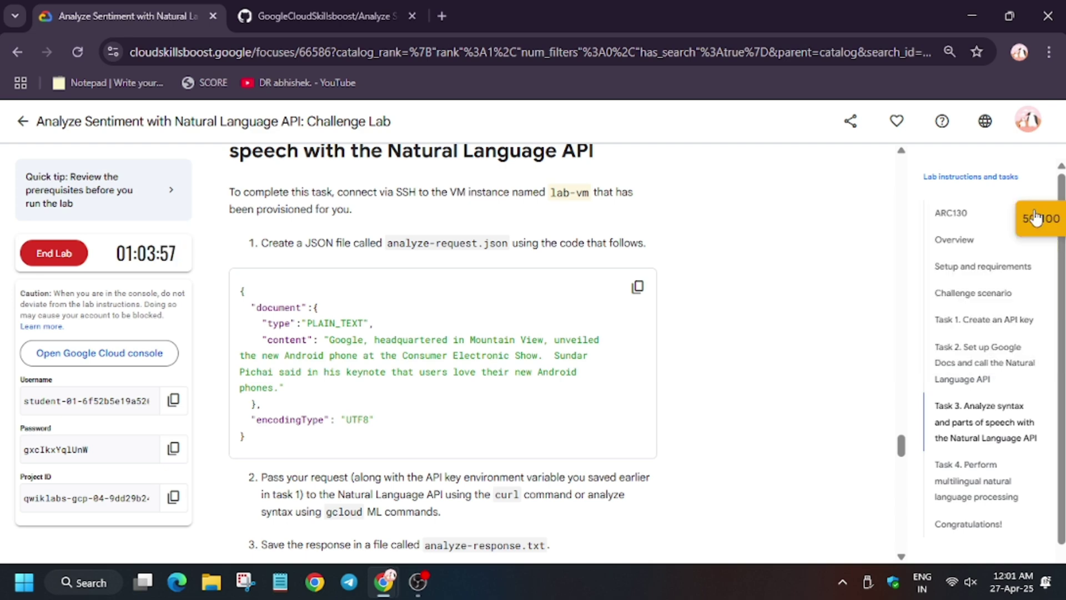
left_click(77, 52)
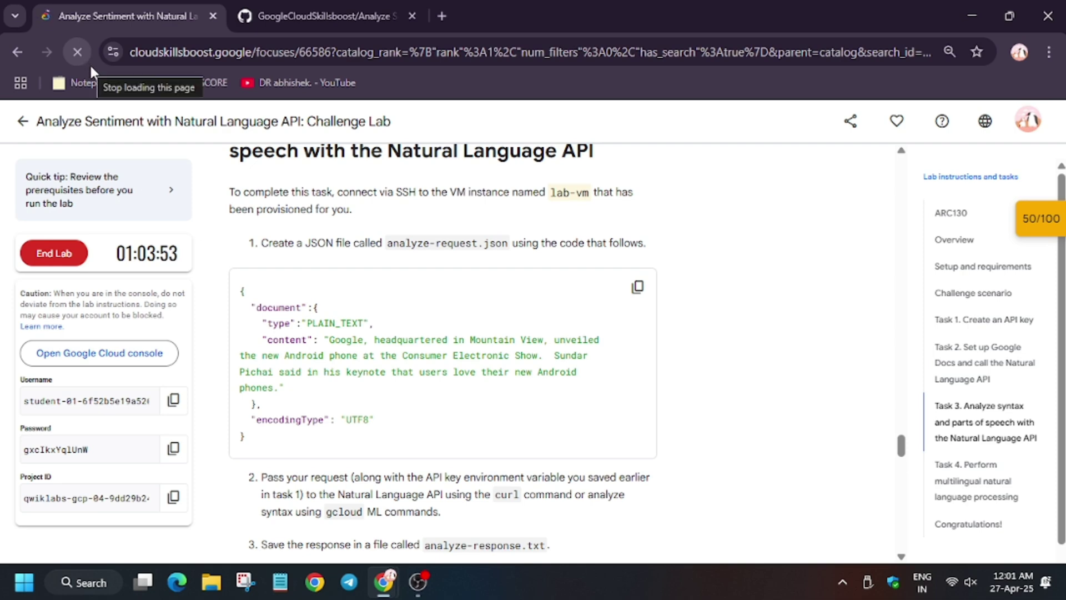
left_click(950, 213)
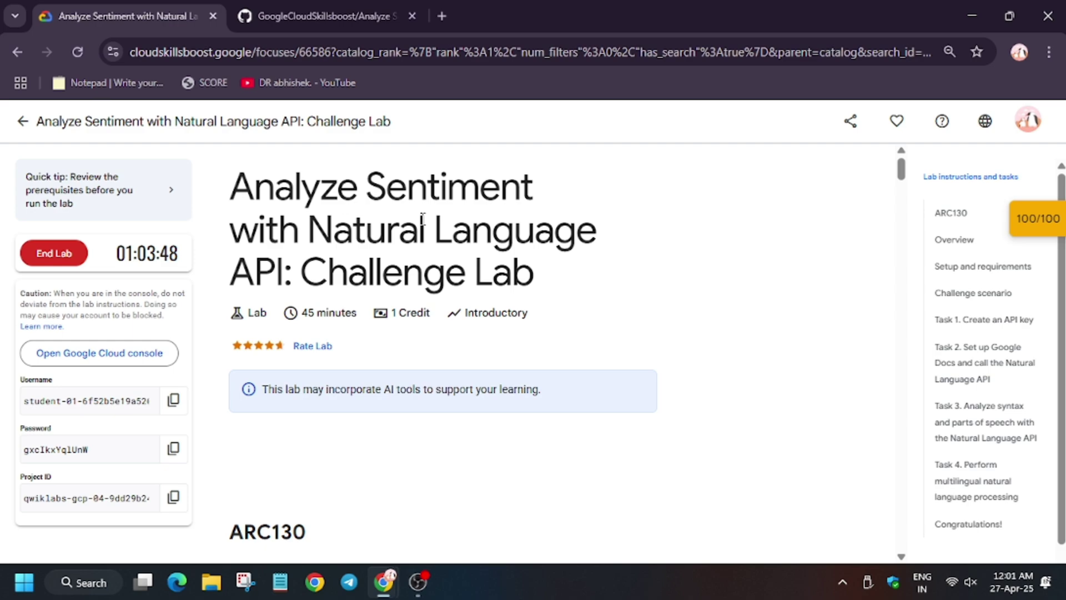
triple_click(423, 223)
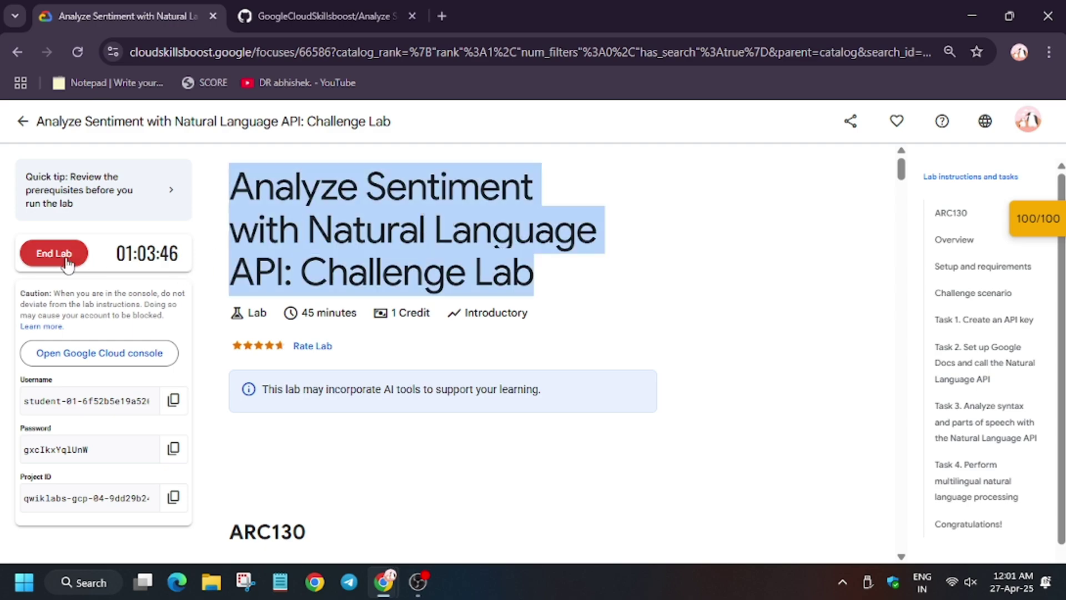